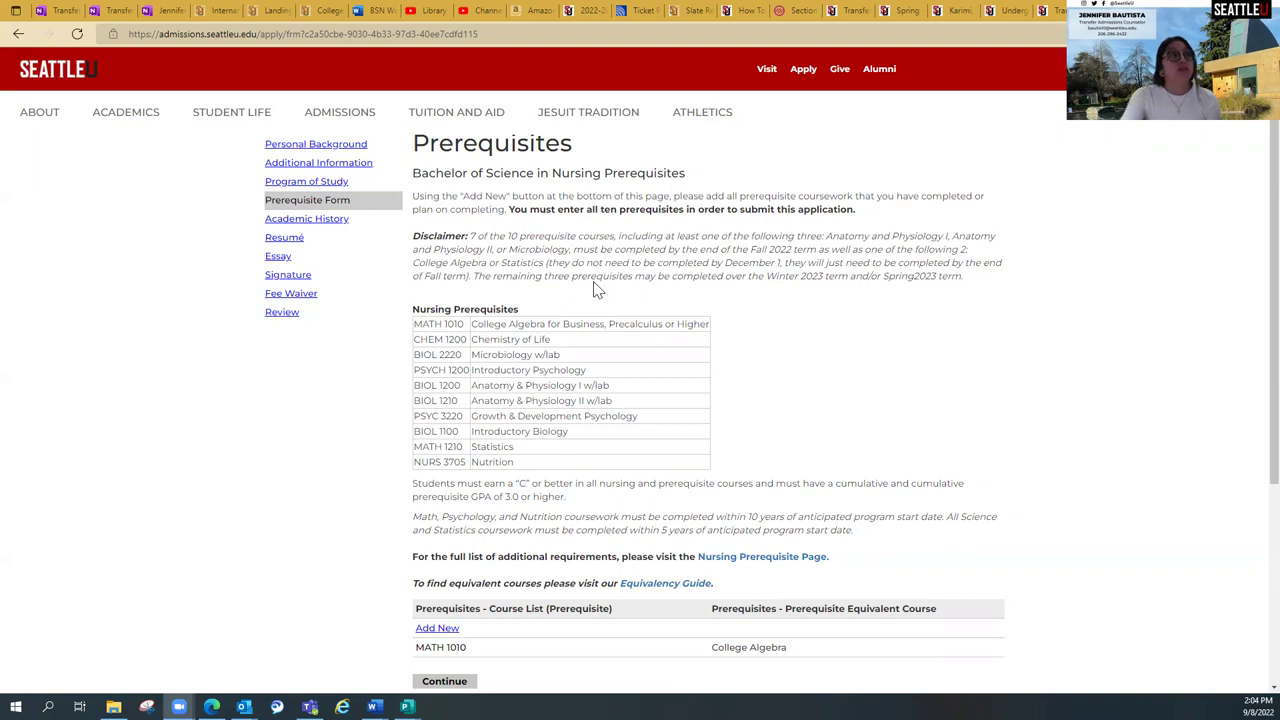
# Open the existing MATH 1010 prerequisite entry, review its equivalent course details, and save it
pyautogui.scroll(-1, 596, 289)
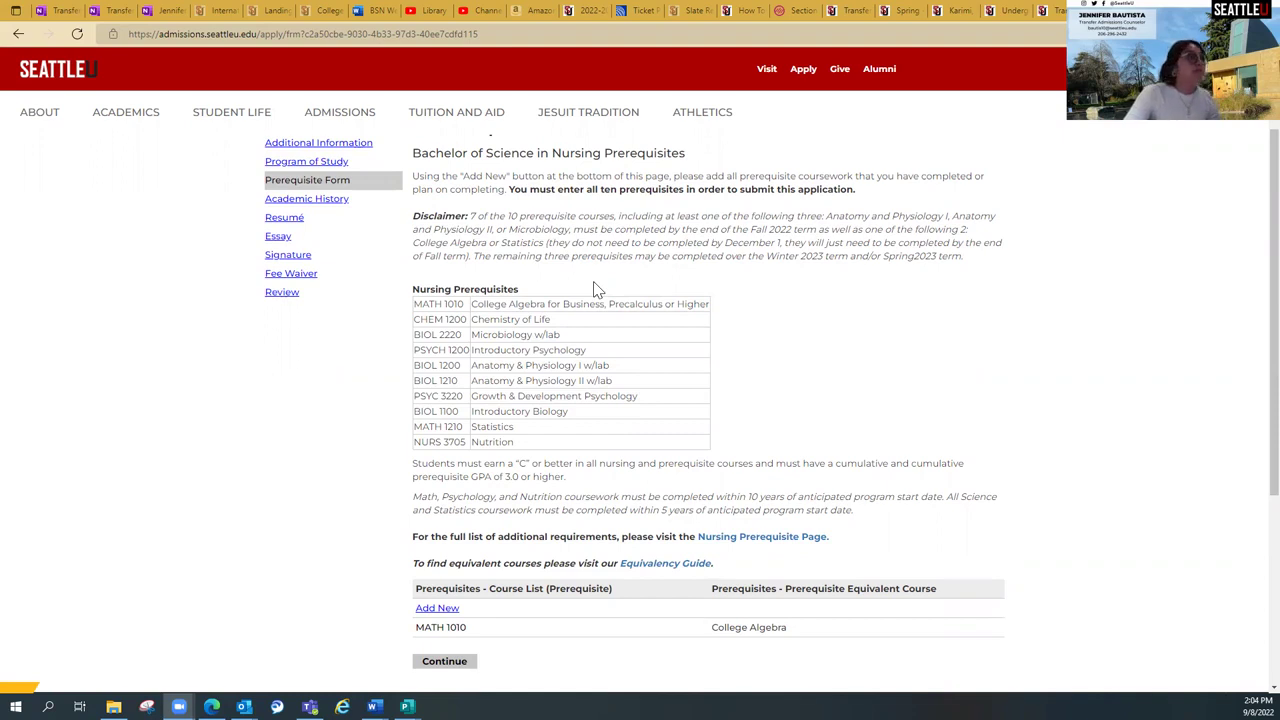
pyautogui.scroll(-1, 594, 288)
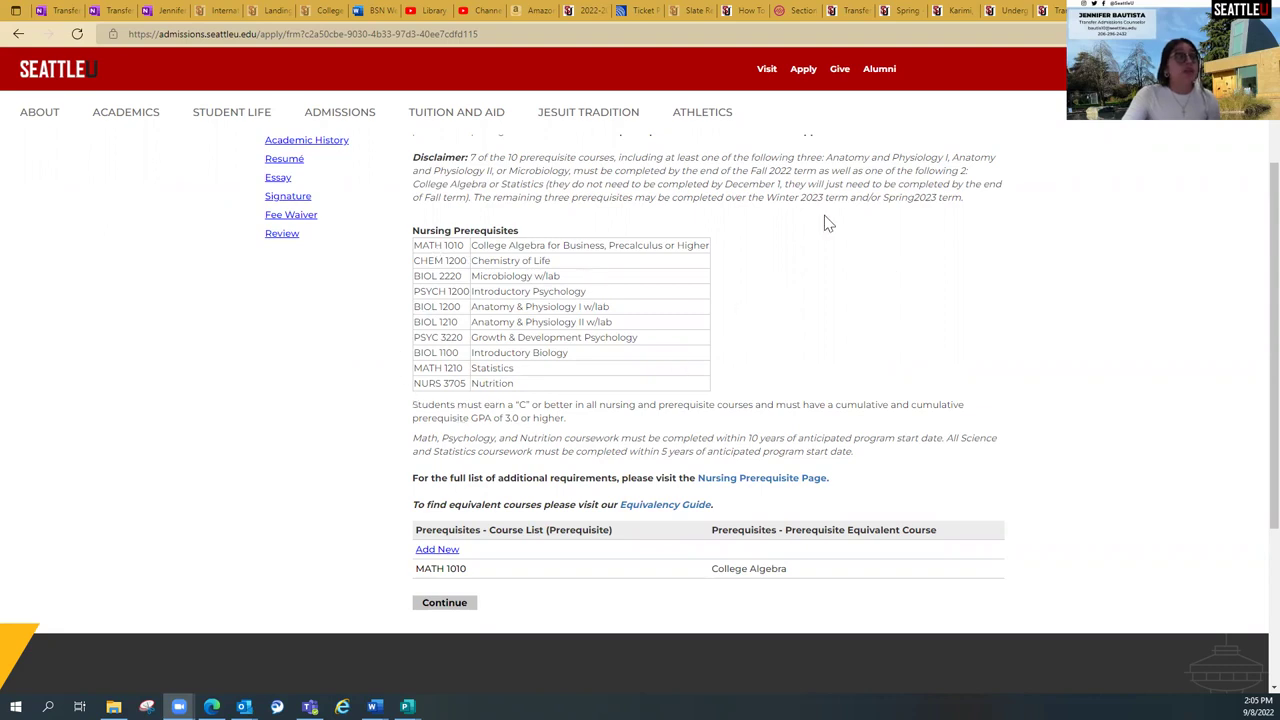
pyautogui.scroll(-1, 475, 558)
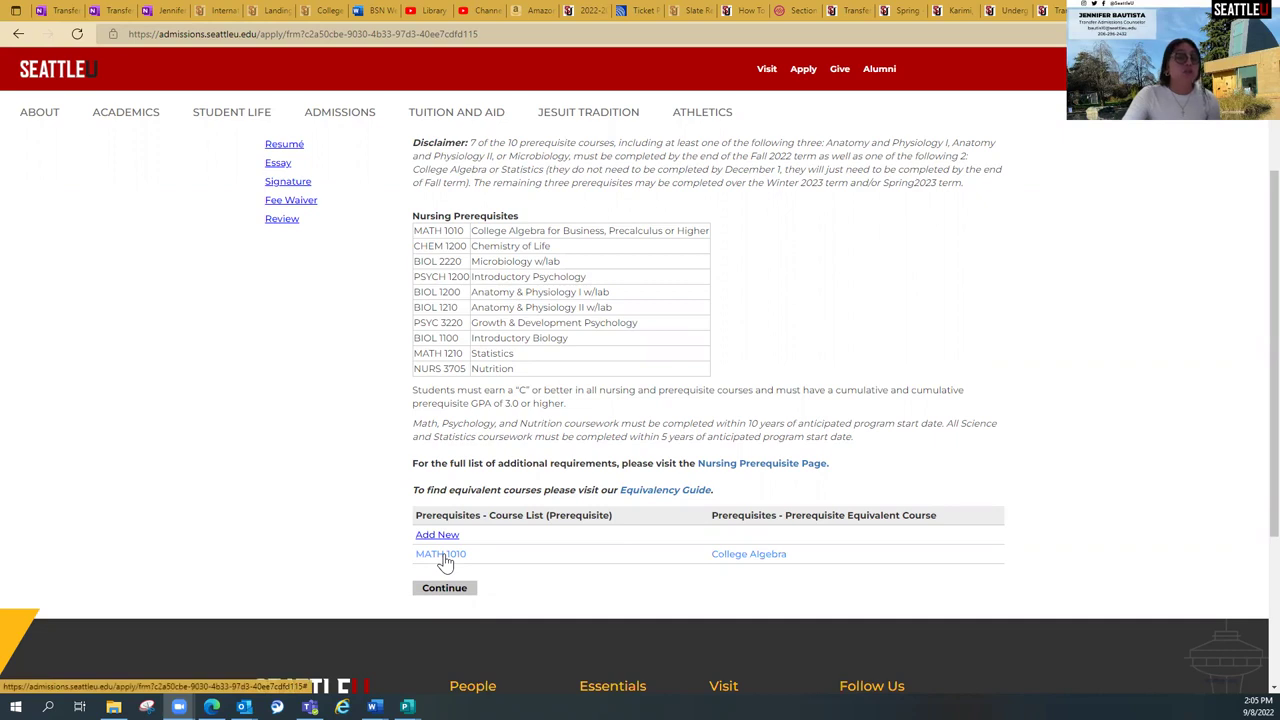
pyautogui.click(443, 557)
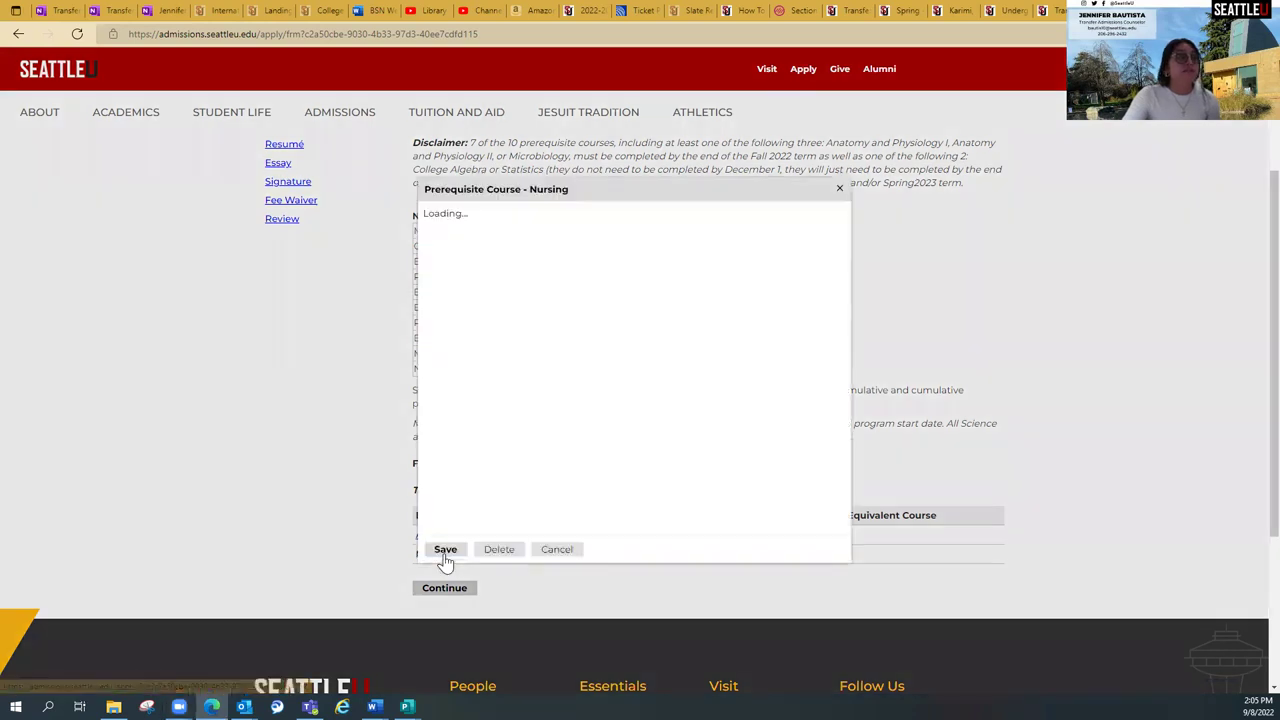
pyautogui.scroll(-1, 660, 247)
pyautogui.scroll(1, 660, 247)
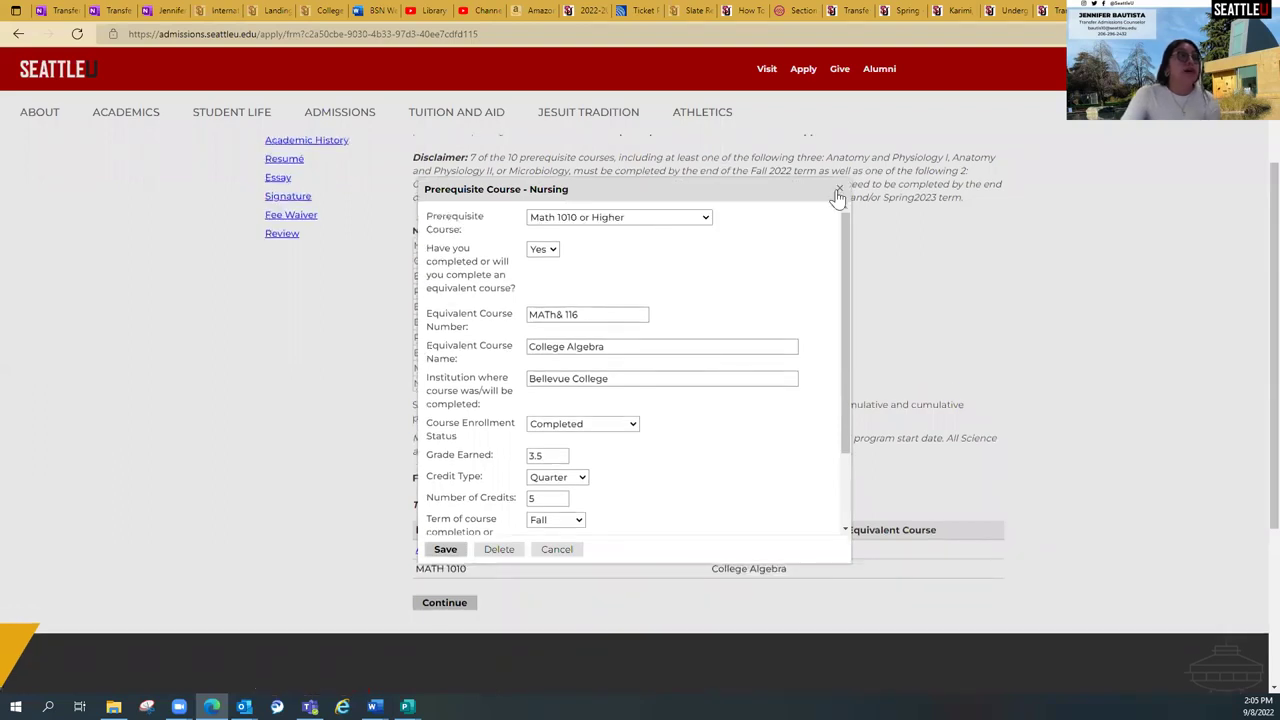
pyautogui.scroll(-1, 691, 310)
pyautogui.scroll(-1, 689, 313)
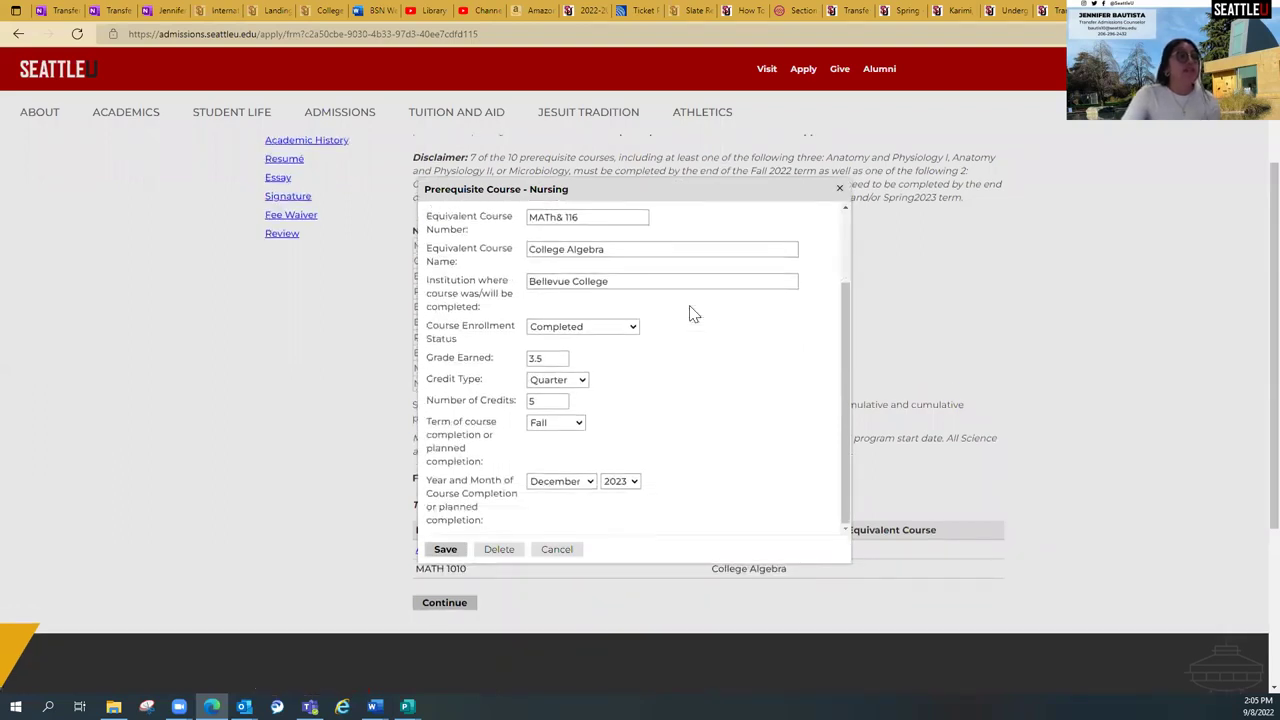
pyautogui.scroll(1, 689, 313)
pyautogui.scroll(1, 692, 314)
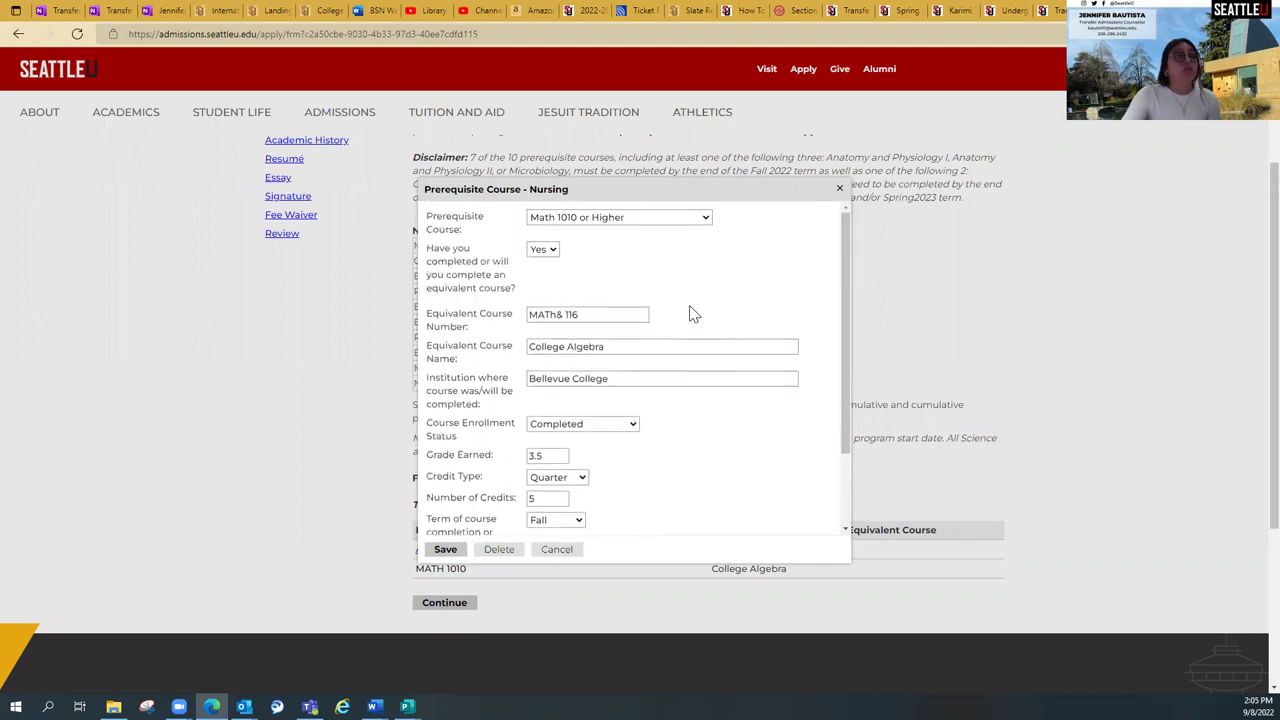
pyautogui.scroll(-1, 688, 314)
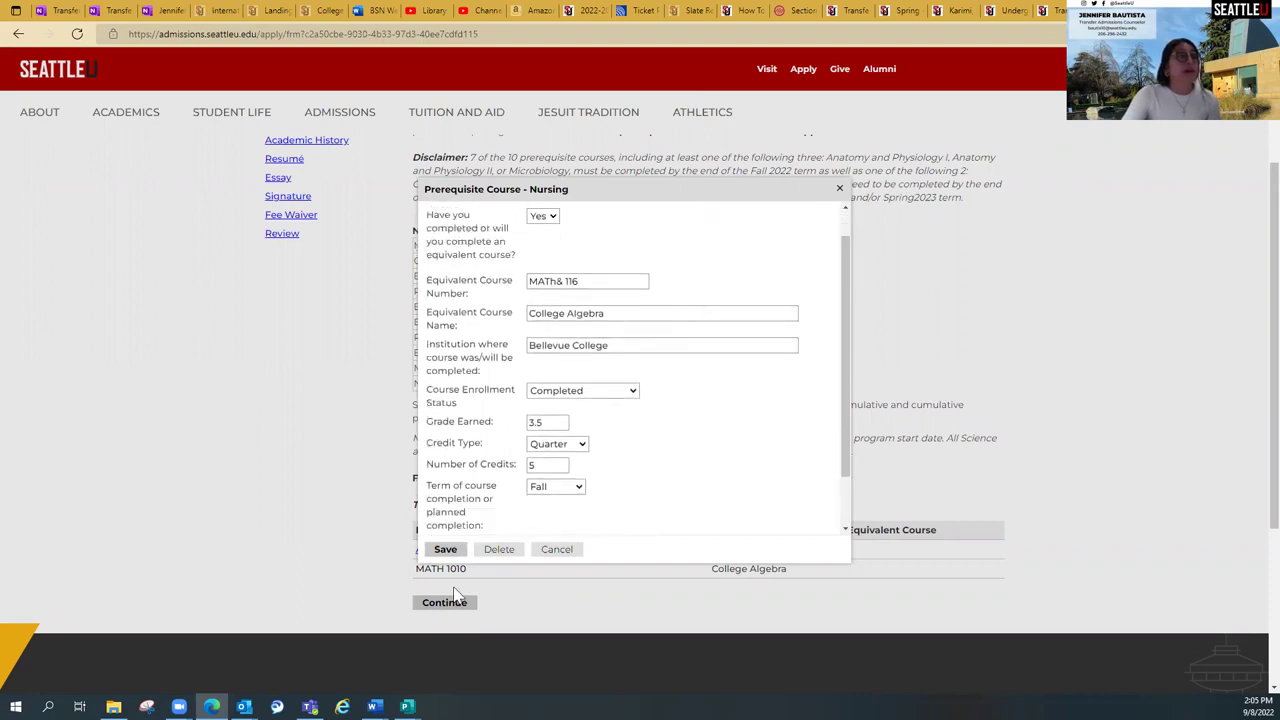
pyautogui.scroll(-1, 440, 562)
pyautogui.click(440, 556)
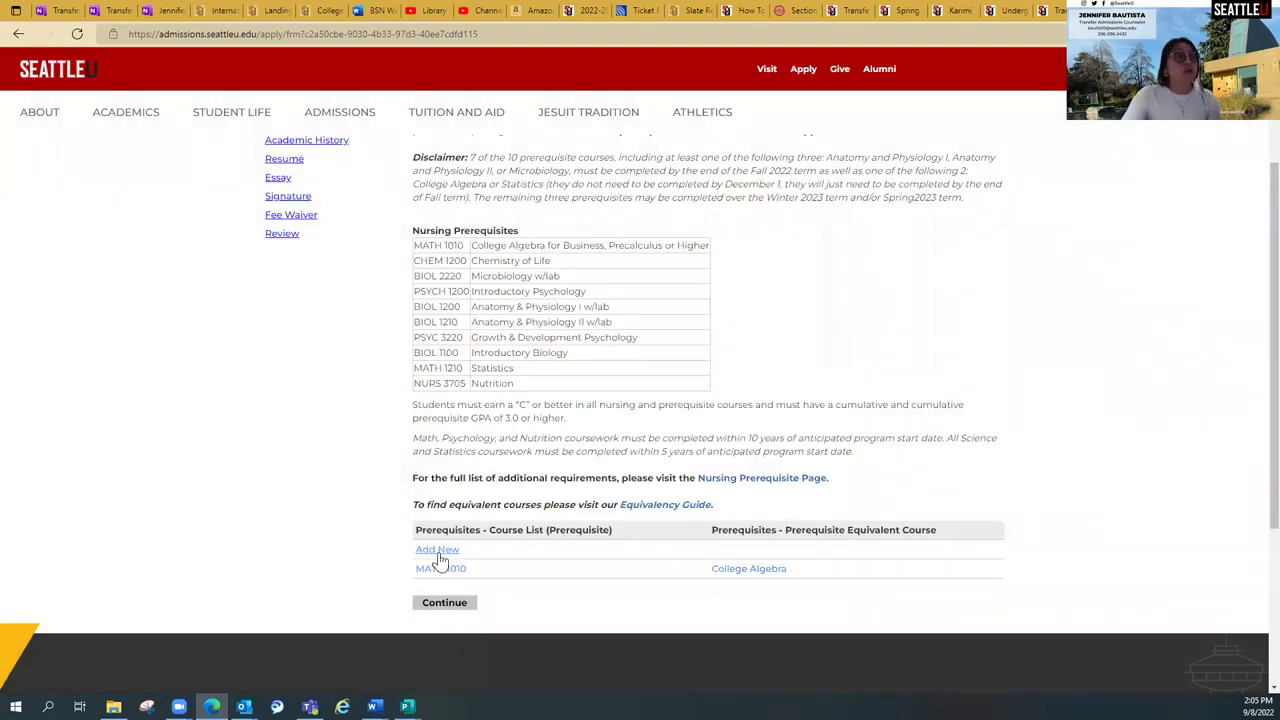
# Start a new prerequisite course entry and choose Statistics as the prerequisite course
pyautogui.click(438, 552)
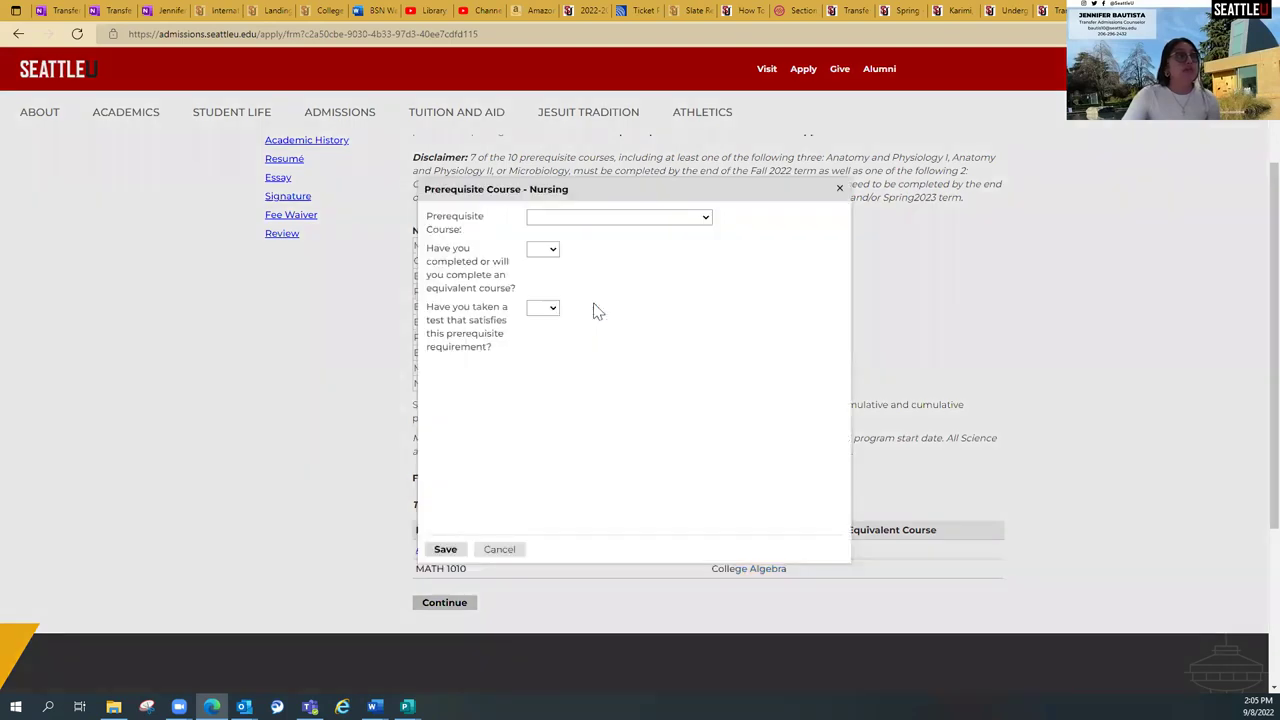
pyautogui.click(599, 221)
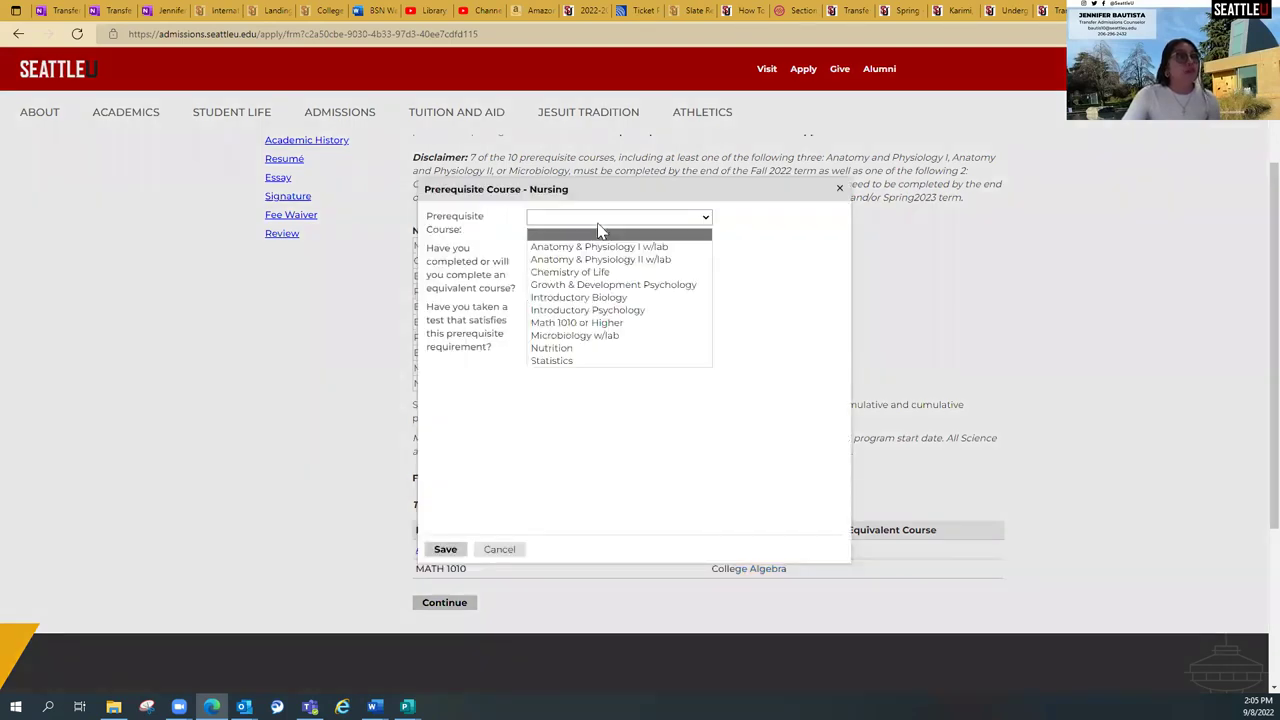
pyautogui.click(590, 362)
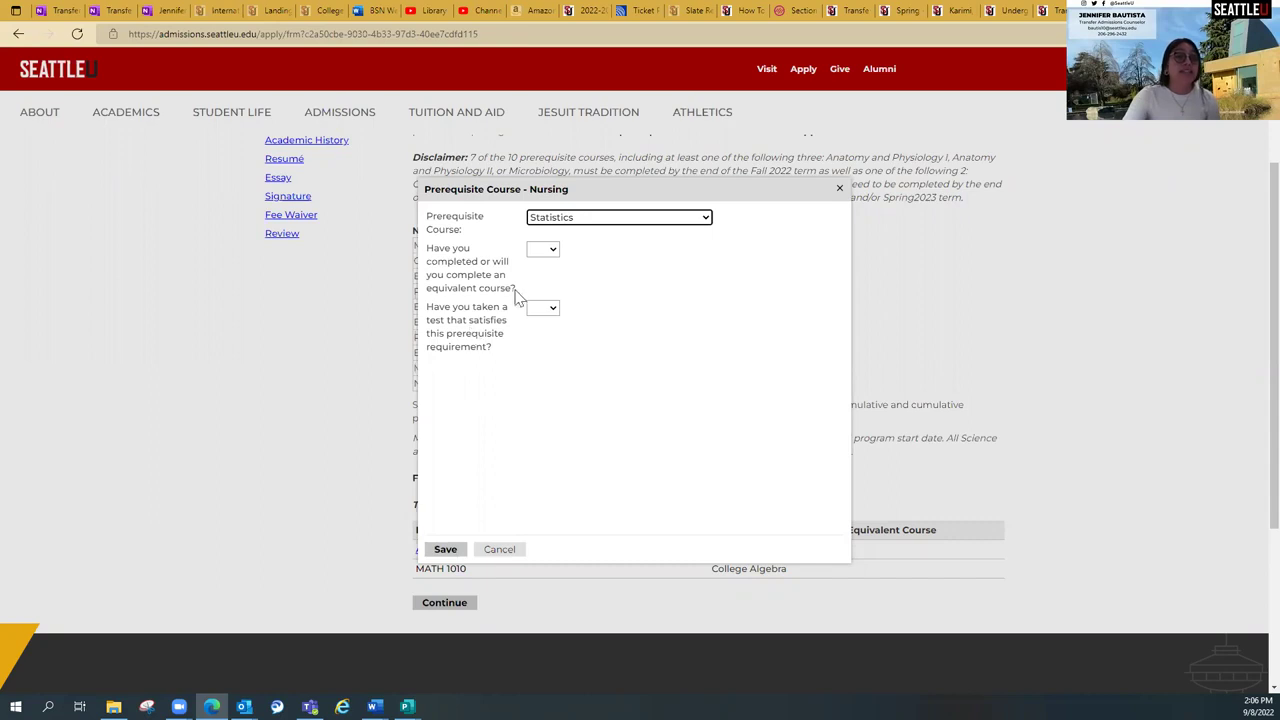
# Answer Yes to completing an equivalent course, review the required course fields, and try to save the entry with them blank
pyautogui.click(552, 250)
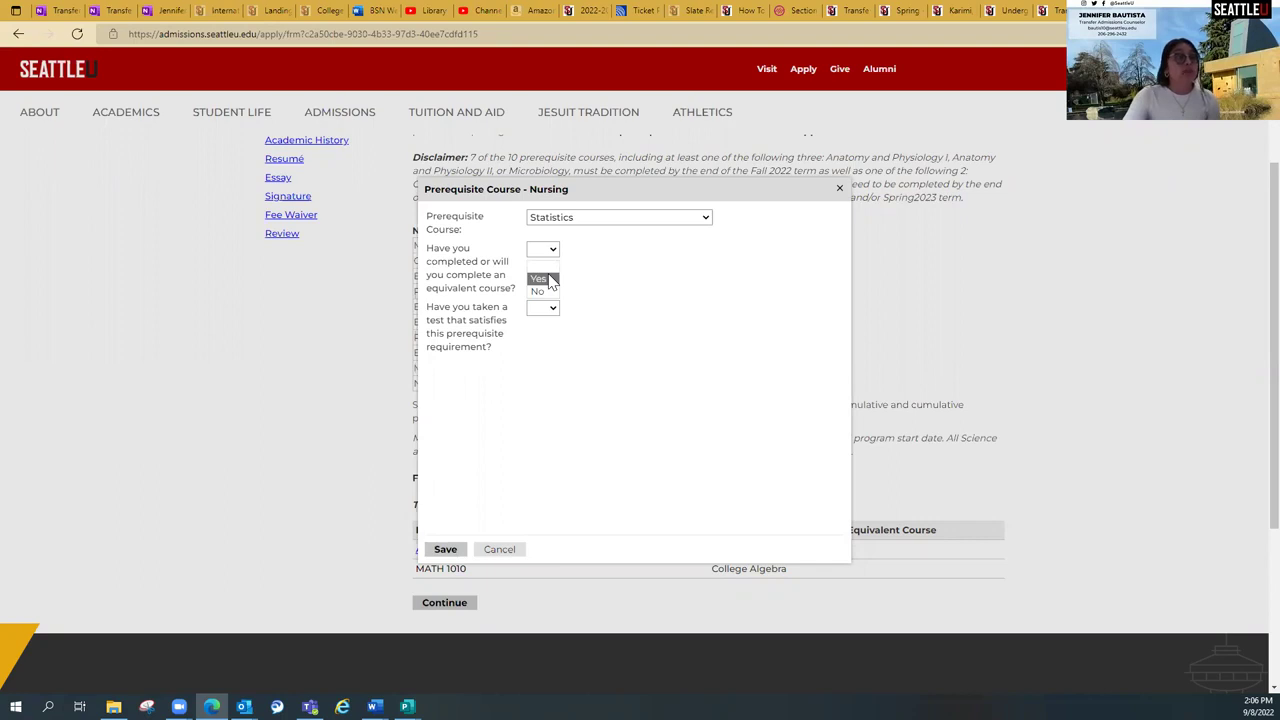
pyautogui.click(549, 280)
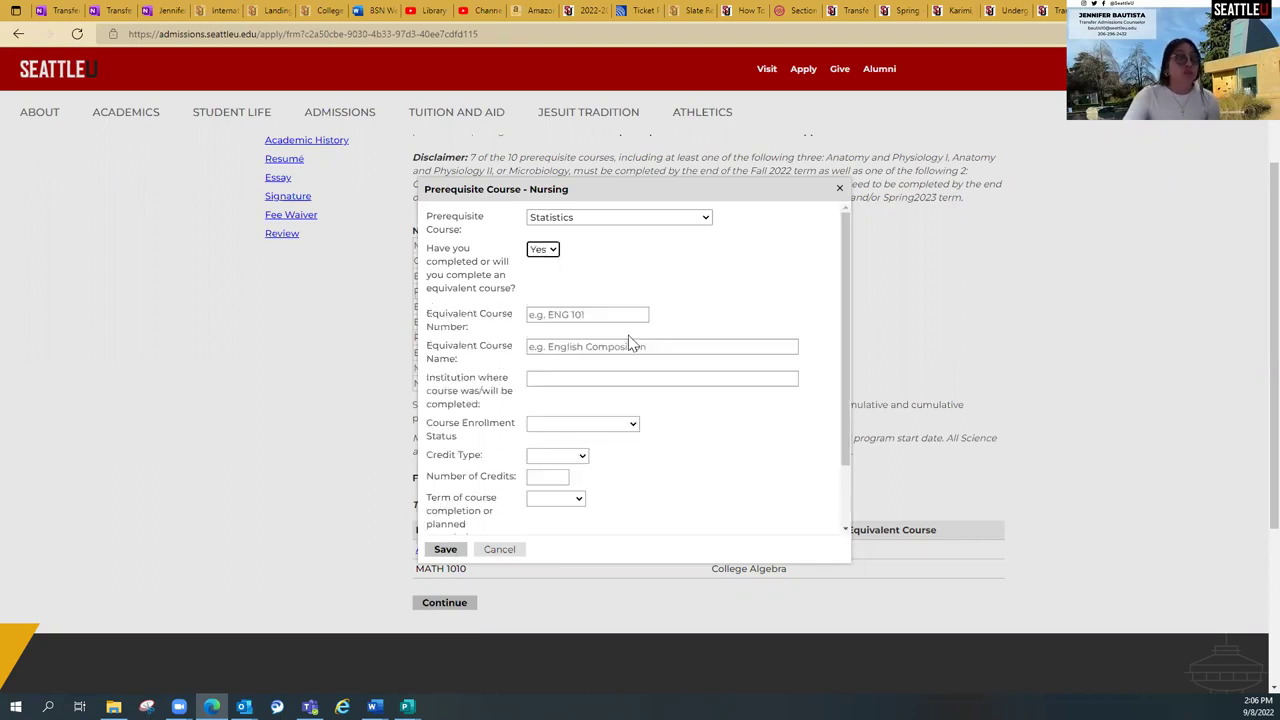
pyautogui.scroll(-1, 630, 343)
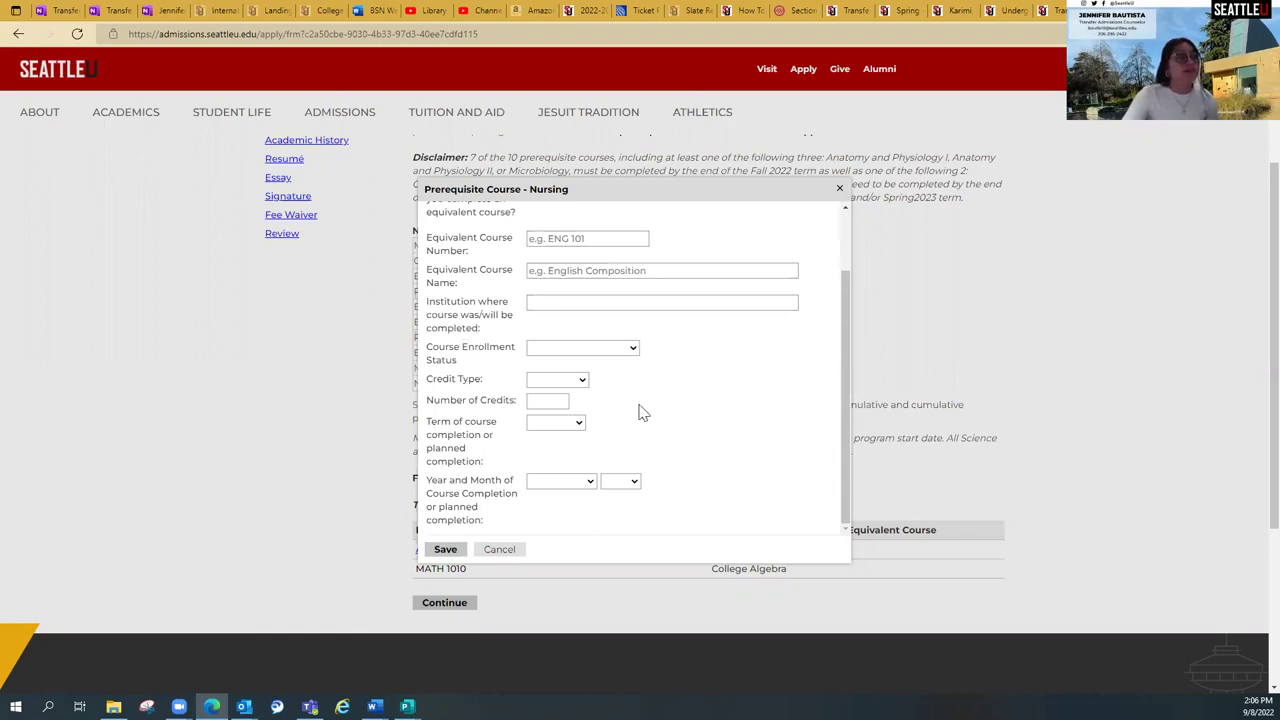
pyautogui.scroll(1, 643, 413)
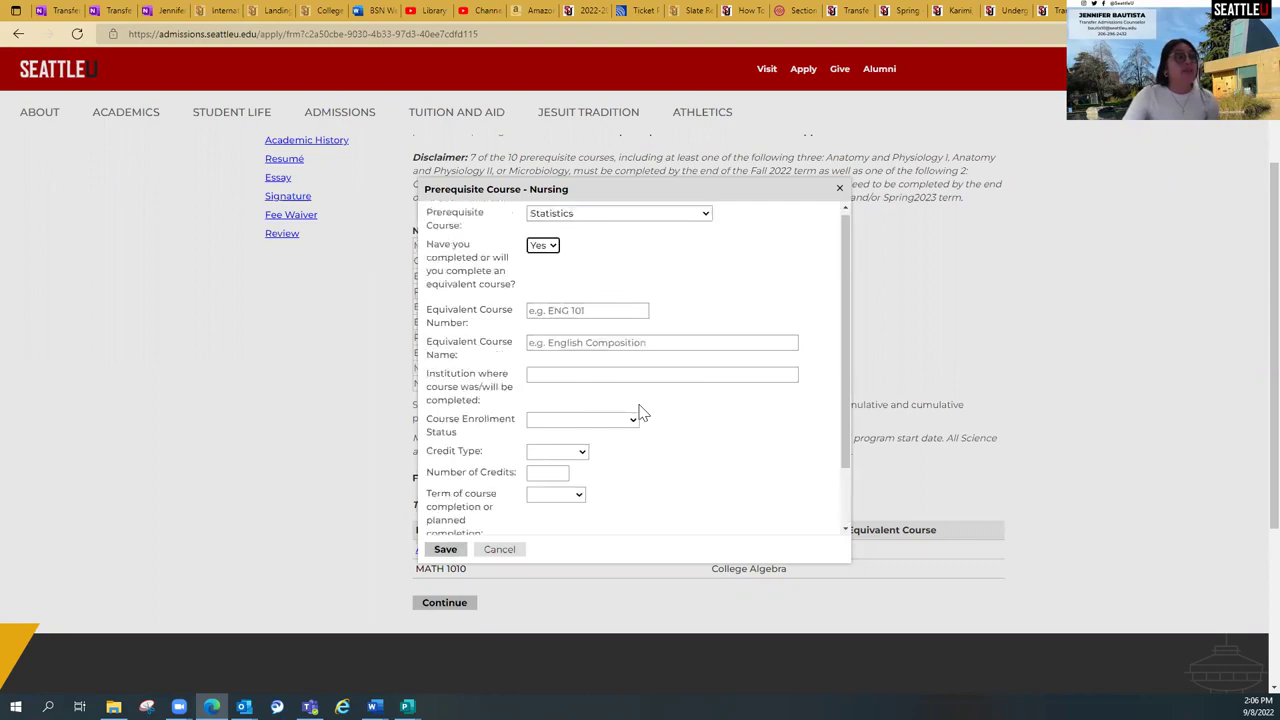
pyautogui.scroll(-1, 643, 413)
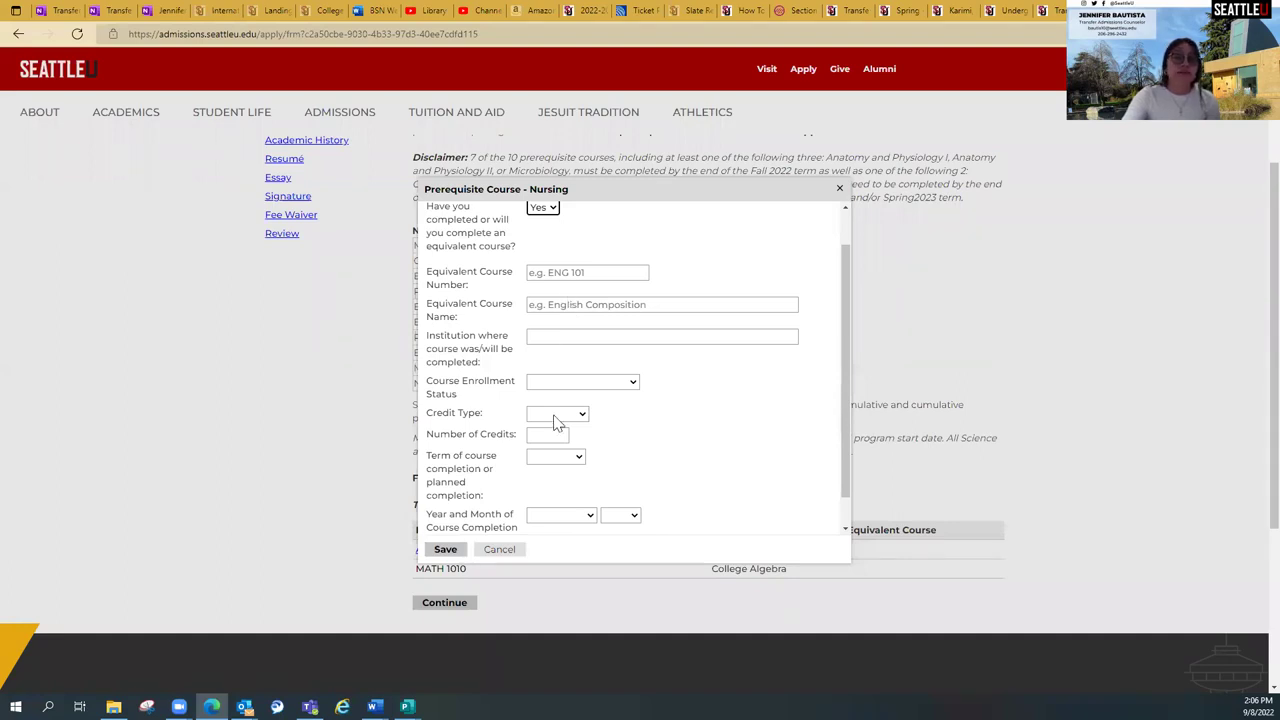
pyautogui.scroll(-1, 562, 382)
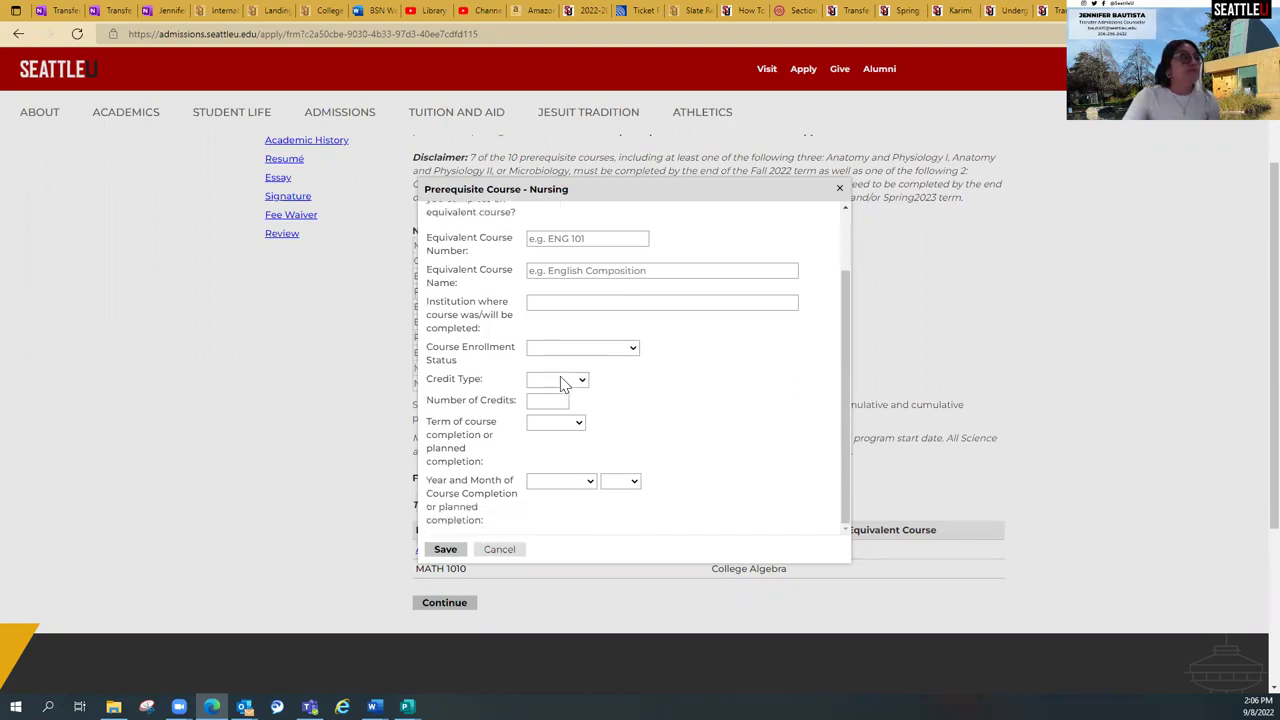
pyautogui.scroll(-1, 628, 391)
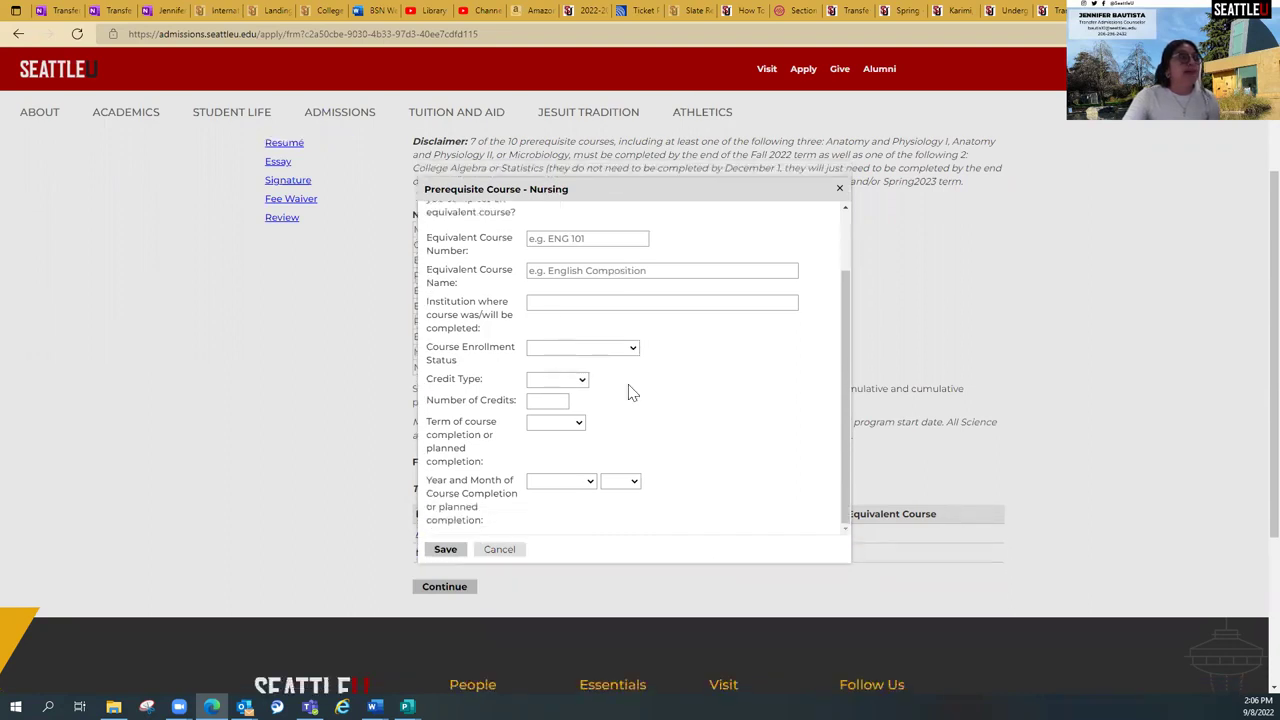
pyautogui.click(446, 552)
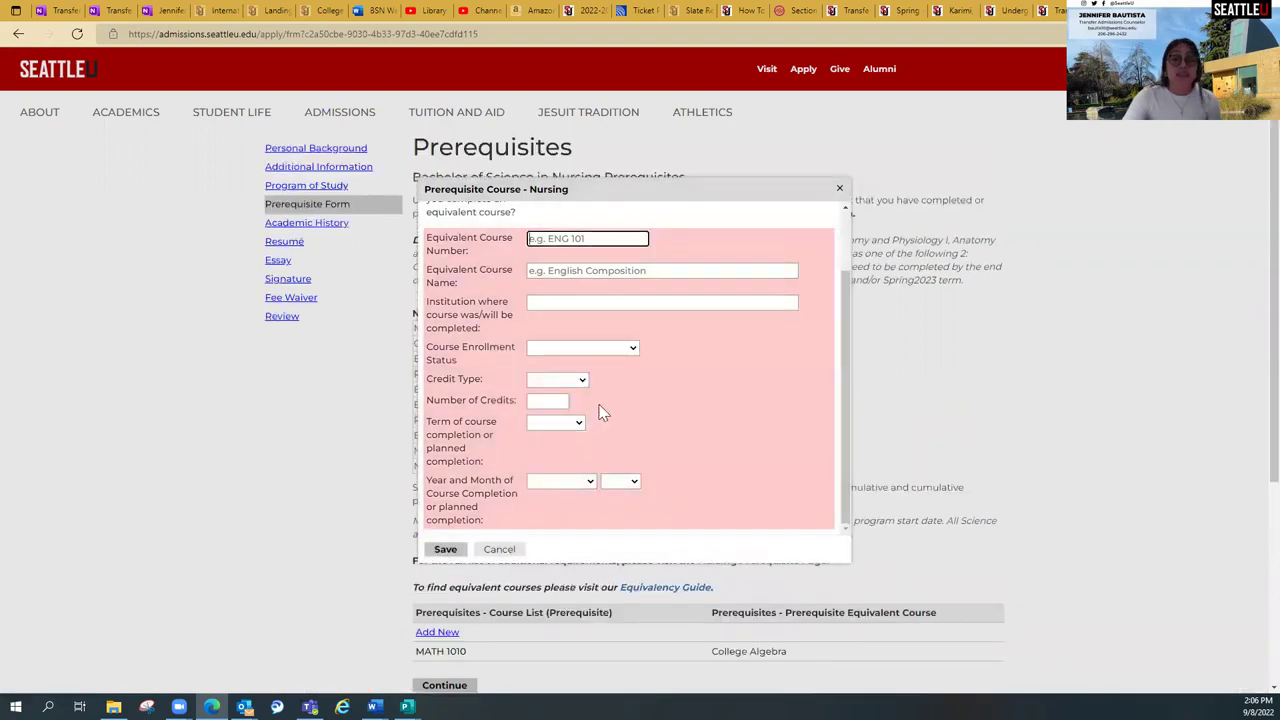
pyautogui.scroll(3, 600, 410)
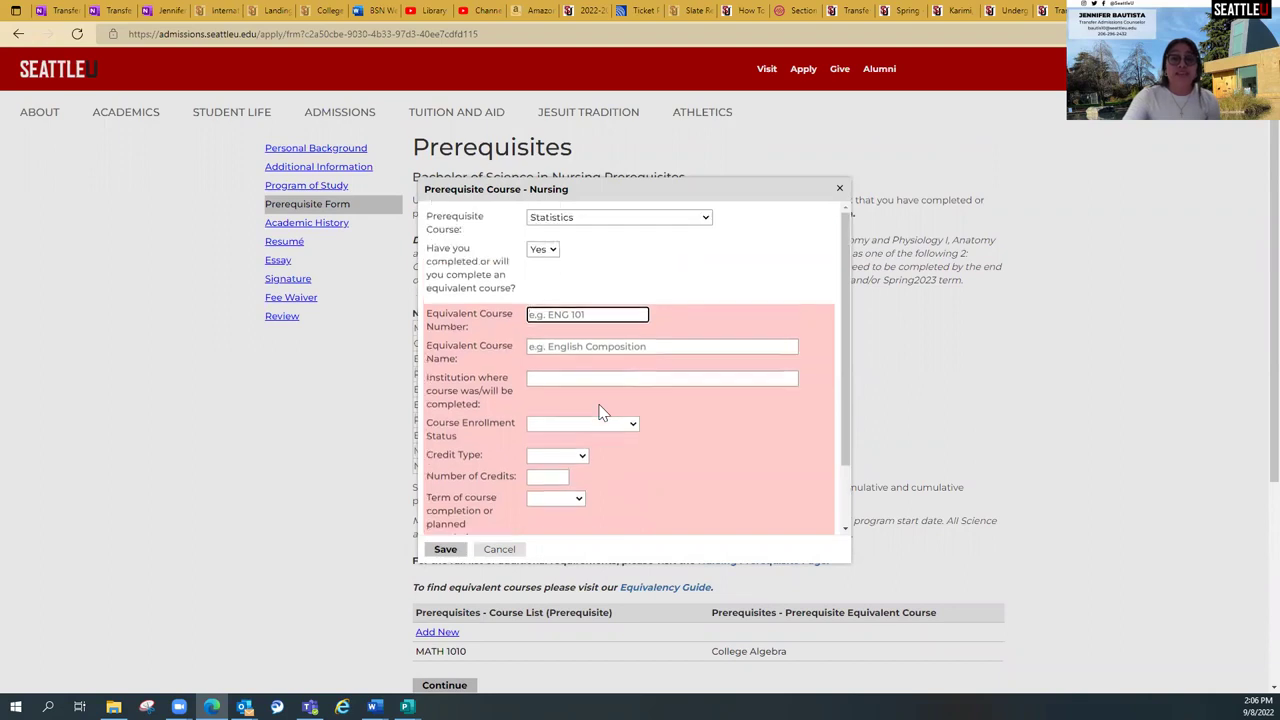
# Answer No to completing an equivalent Statistics course and Yes to having taken a test that satisfies the requirement
pyautogui.click(543, 250)
pyautogui.click(539, 291)
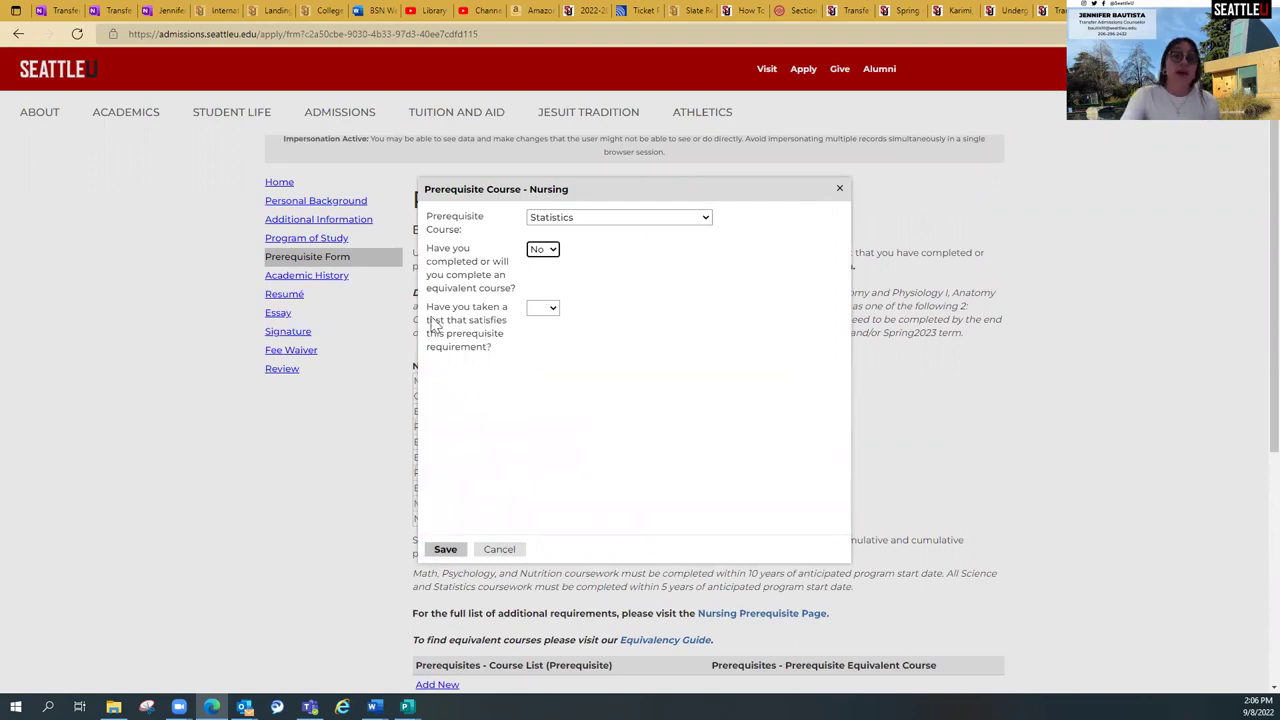
pyautogui.click(538, 320)
pyautogui.click(543, 308)
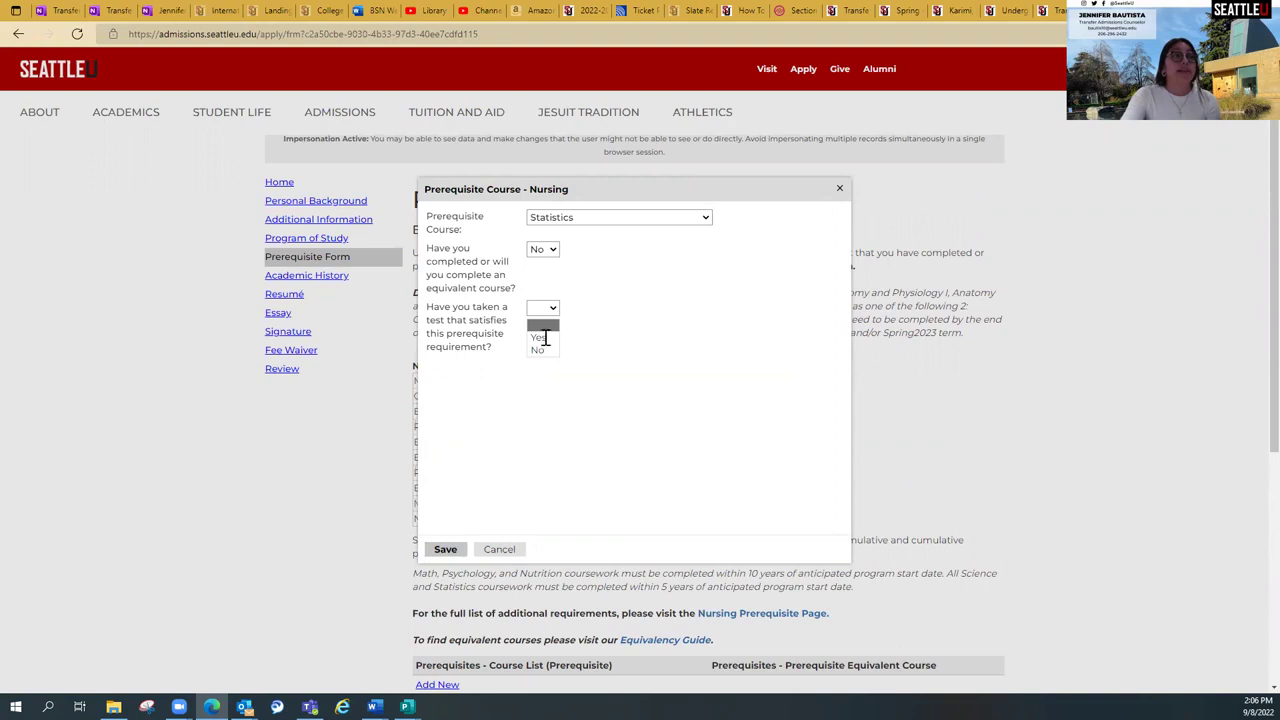
pyautogui.click(545, 338)
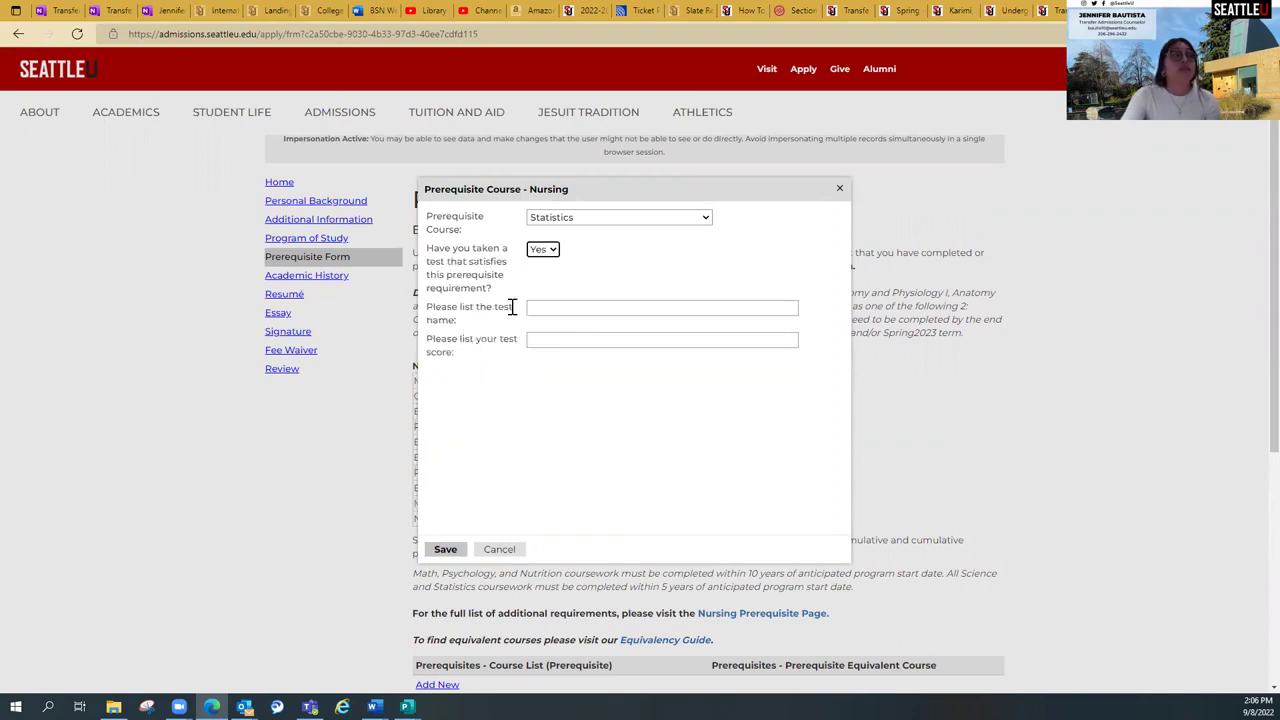
# Change the answer about having taken a satisfying test to No and save the Statistics prerequisite entry
pyautogui.click(550, 261)
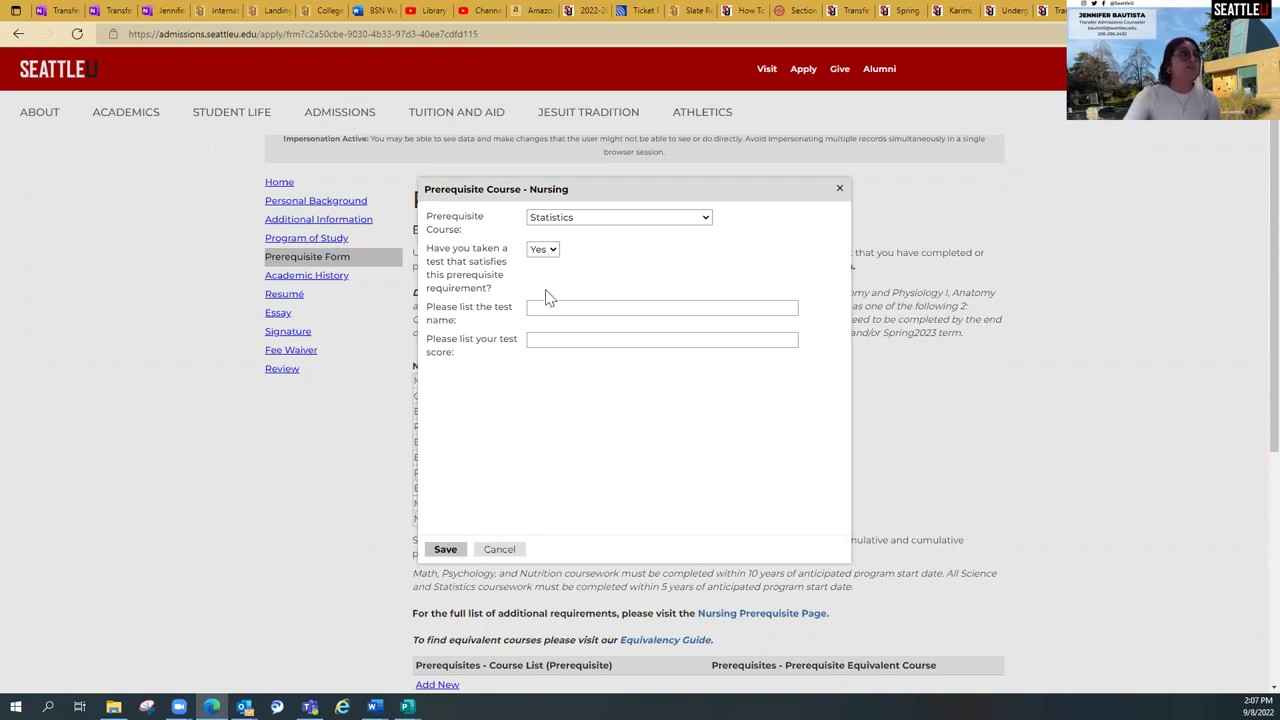
pyautogui.click(541, 292)
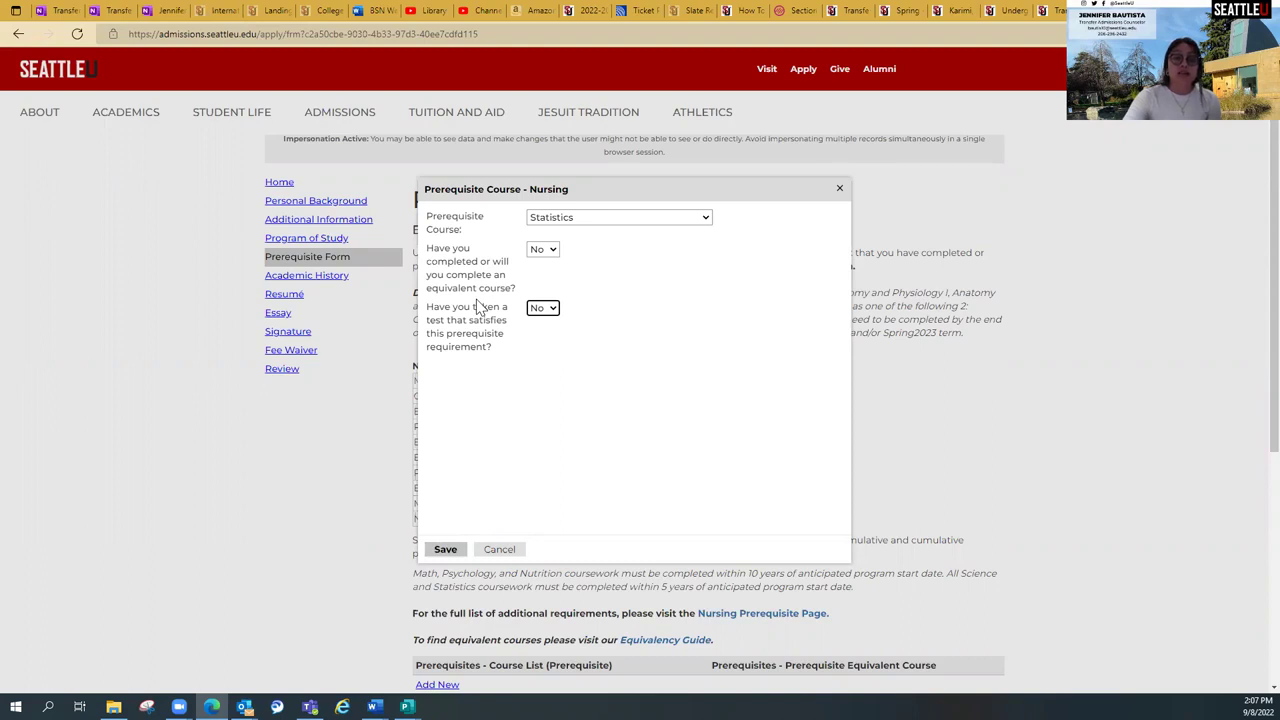
pyautogui.click(445, 549)
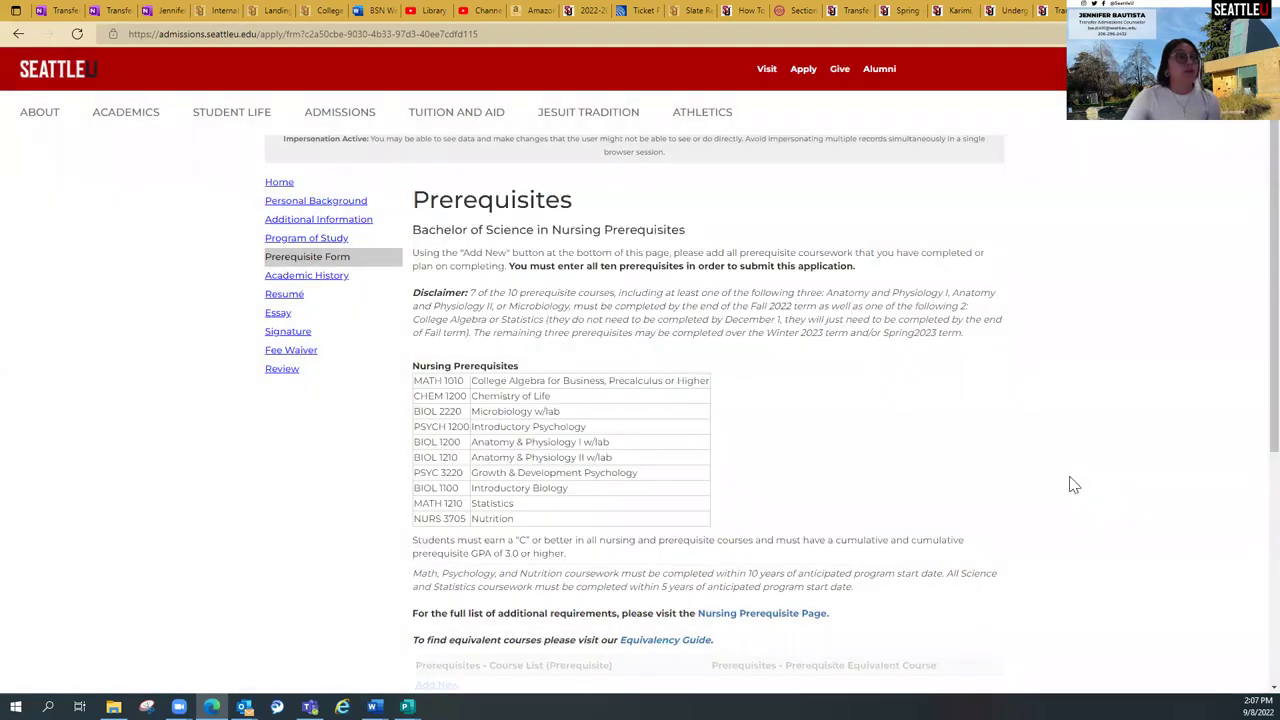
pyautogui.scroll(-2, 1073, 485)
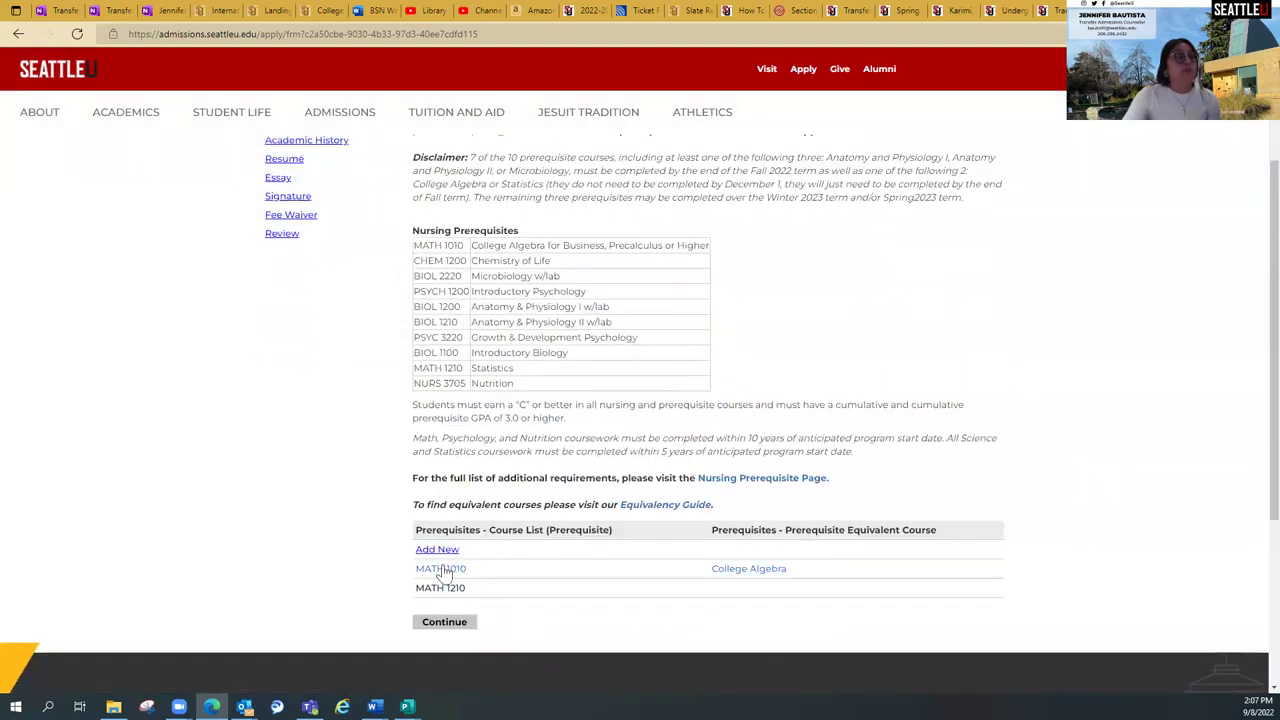